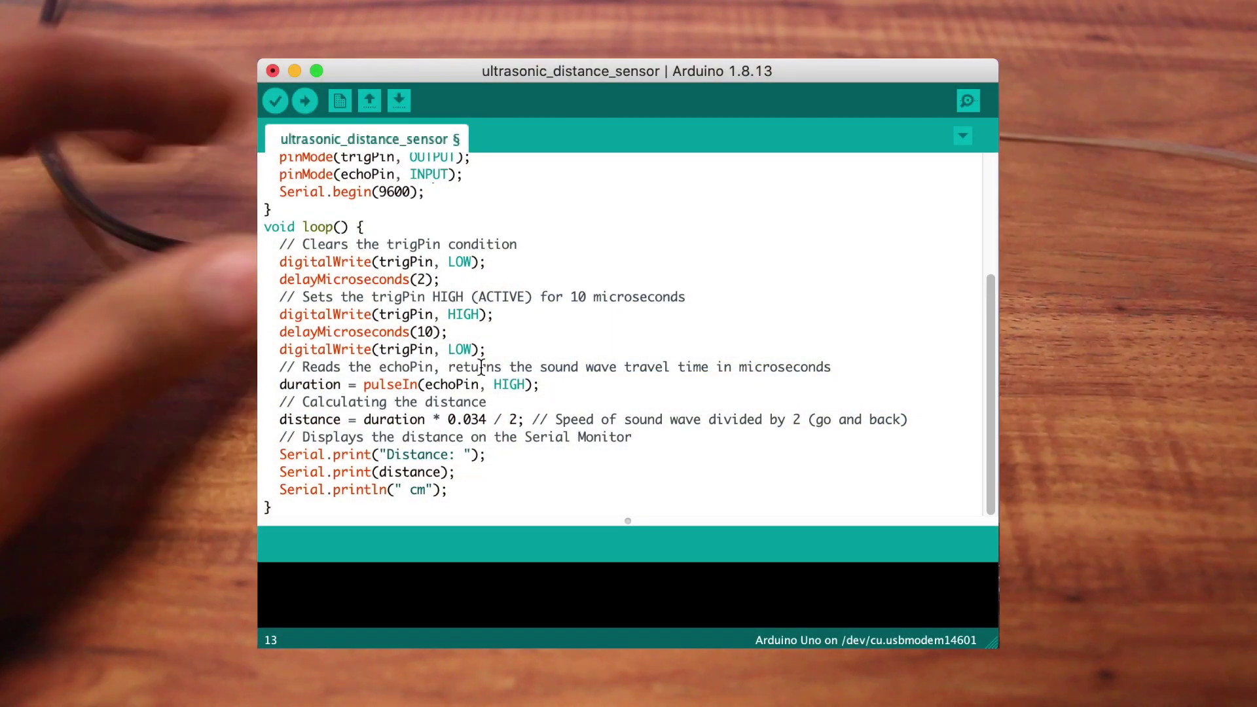
pyautogui.scroll(1, 481, 367)
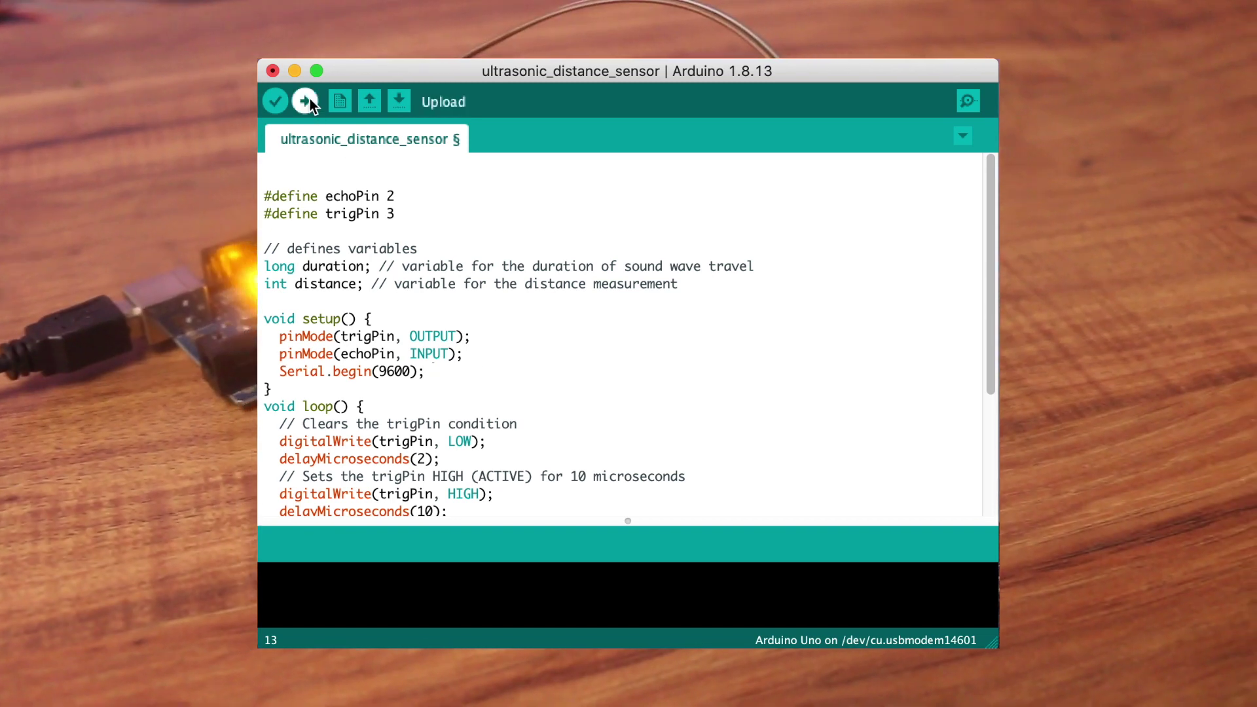
# Upload the ultrasonic distance sketch to the Arduino Uno (2998 bytes)
pyautogui.click(307, 99)
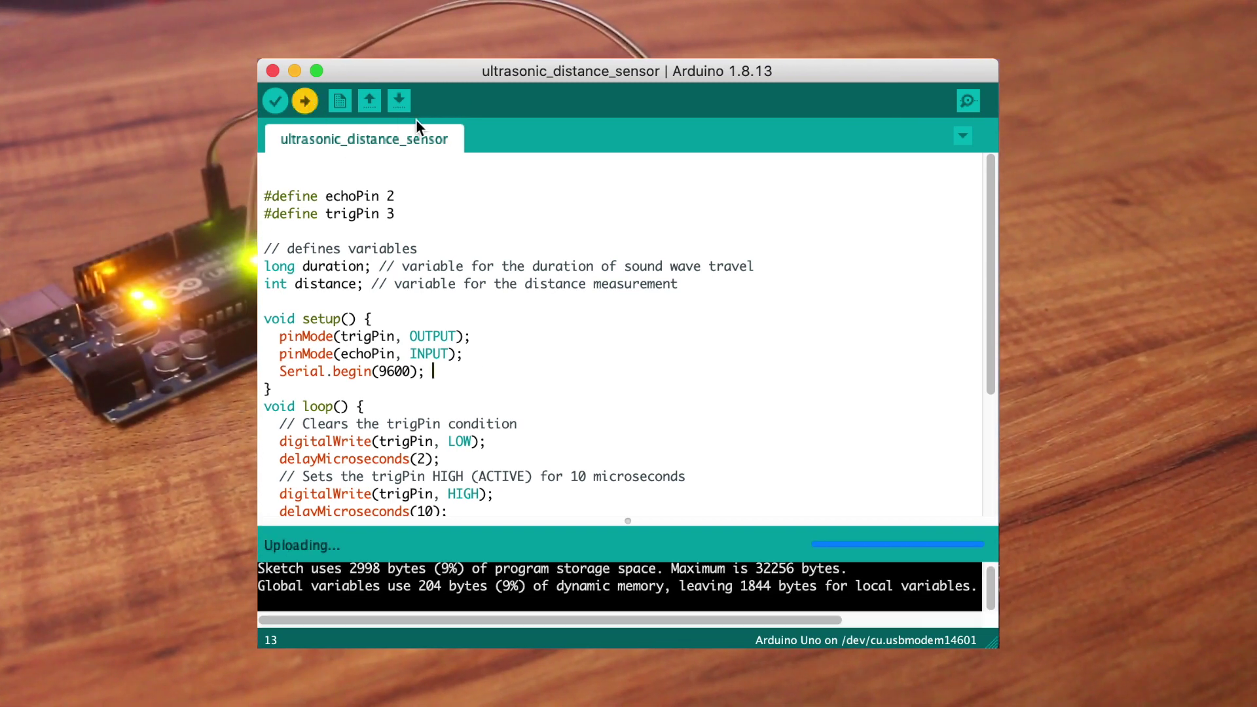
# Show the Serial Monitor with live distance readings like 'Distance: 3 cm'
pyautogui.click(969, 102)
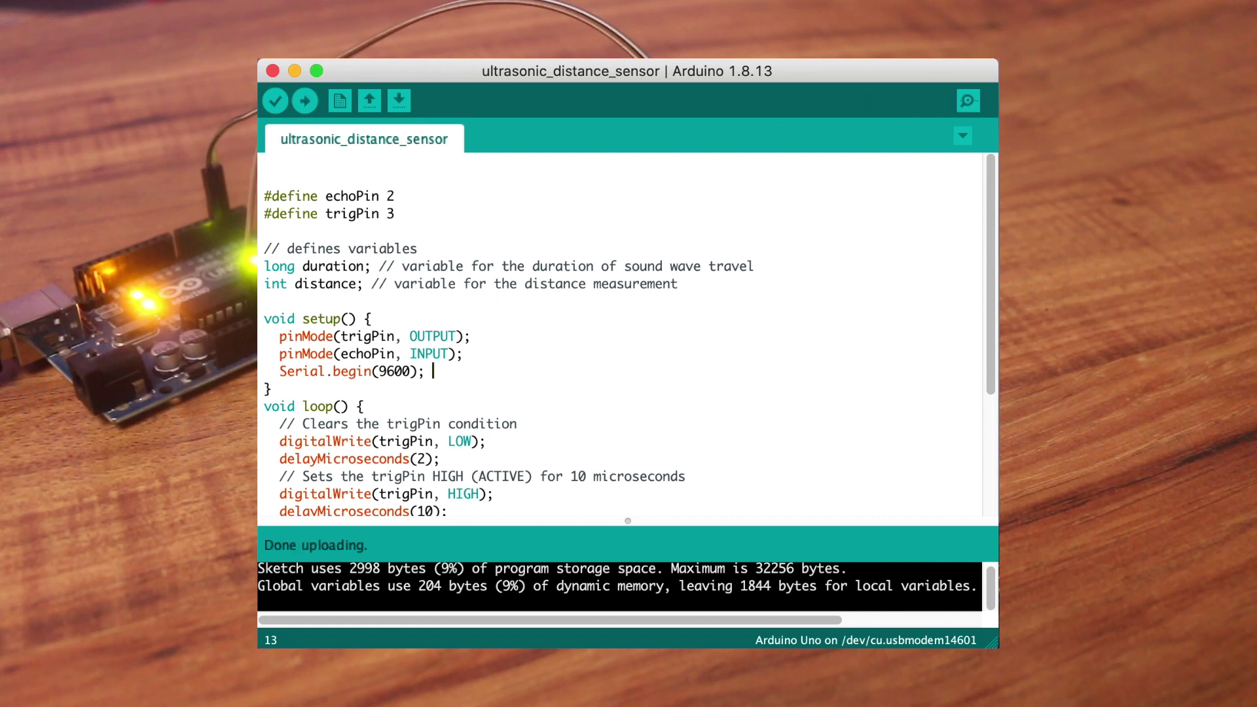